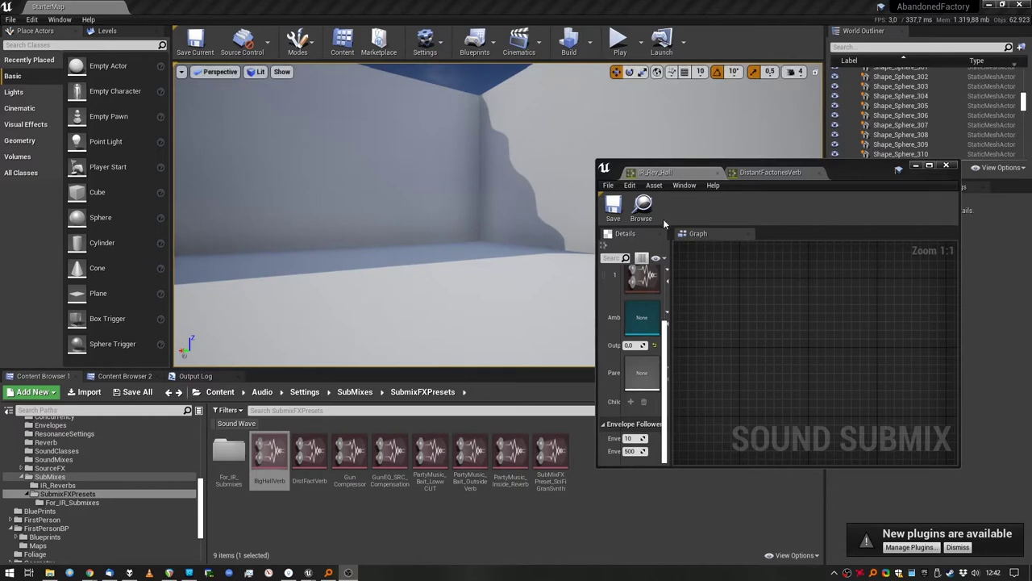
- Show the DistantFactoriesVerb tab's settings in the Sound Submix editor alongside IR_Rev_Hall
mouse_move(479, 228)
left_mouse_down()
mouse_move(475, 245)
mouse_move(436, 226)
left_mouse_up()
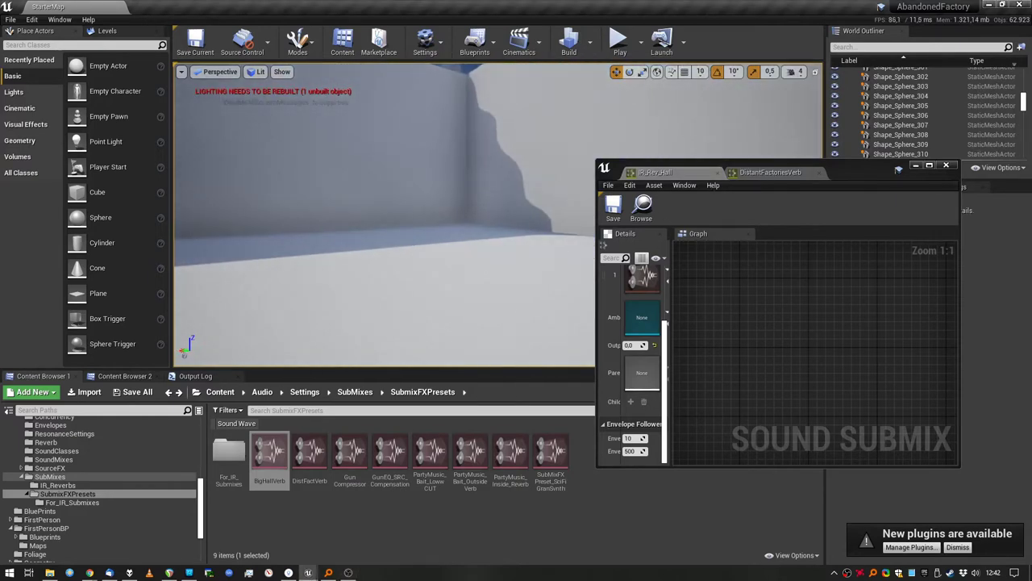
left_click(685, 173)
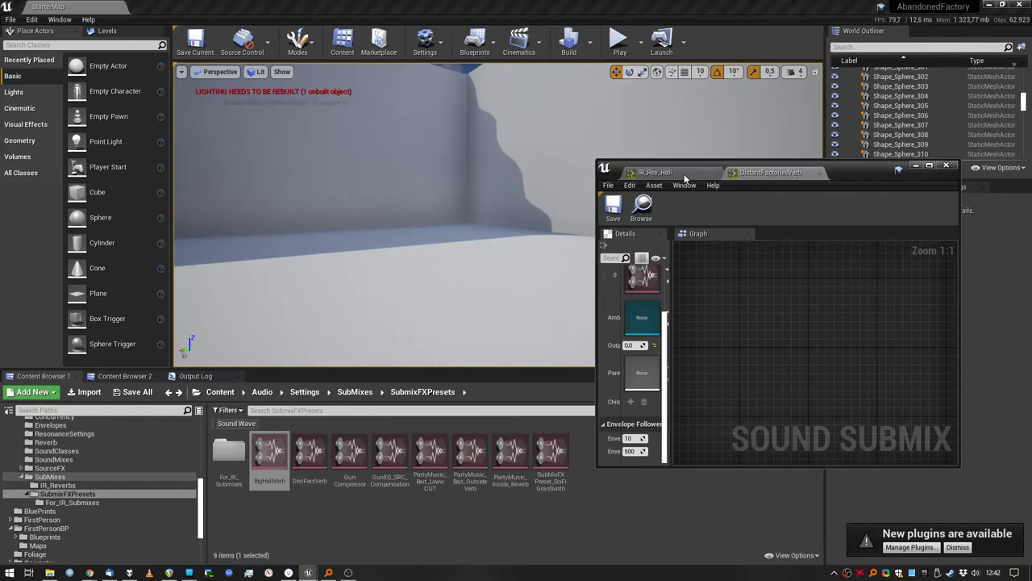
scroll(641, 278, "down", 1)
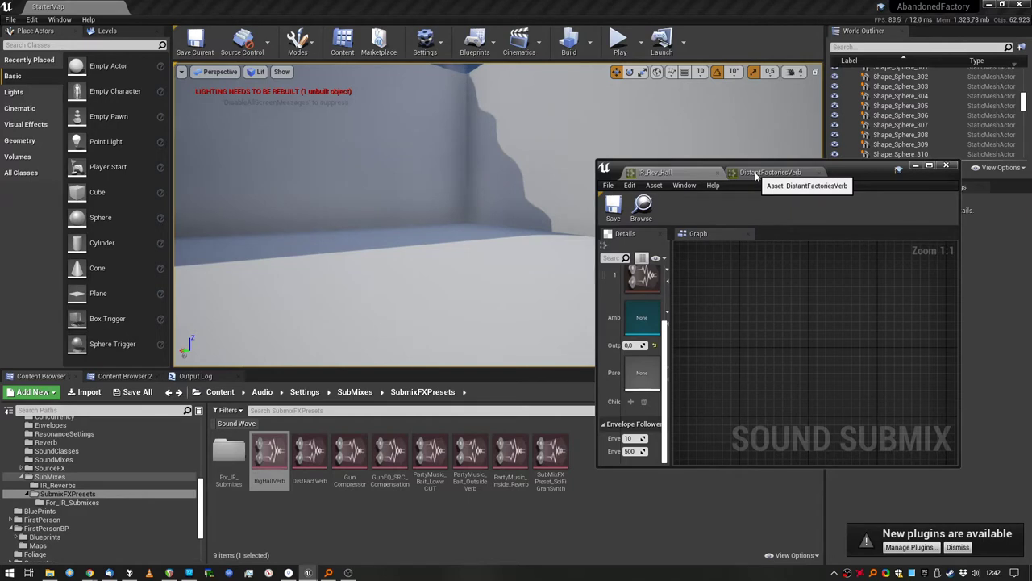
scroll(646, 279, "up", 1)
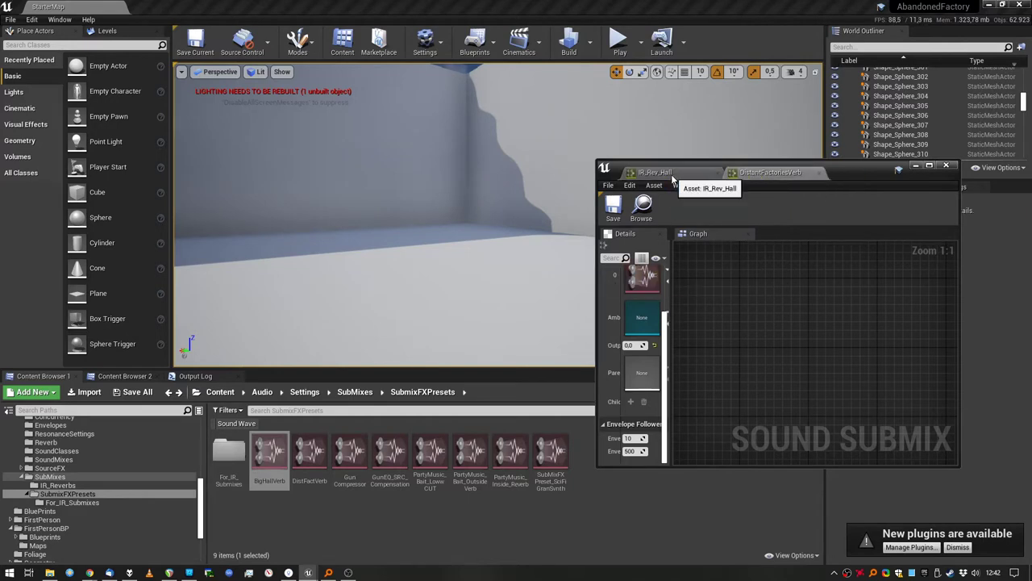
scroll(646, 279, "down", 1)
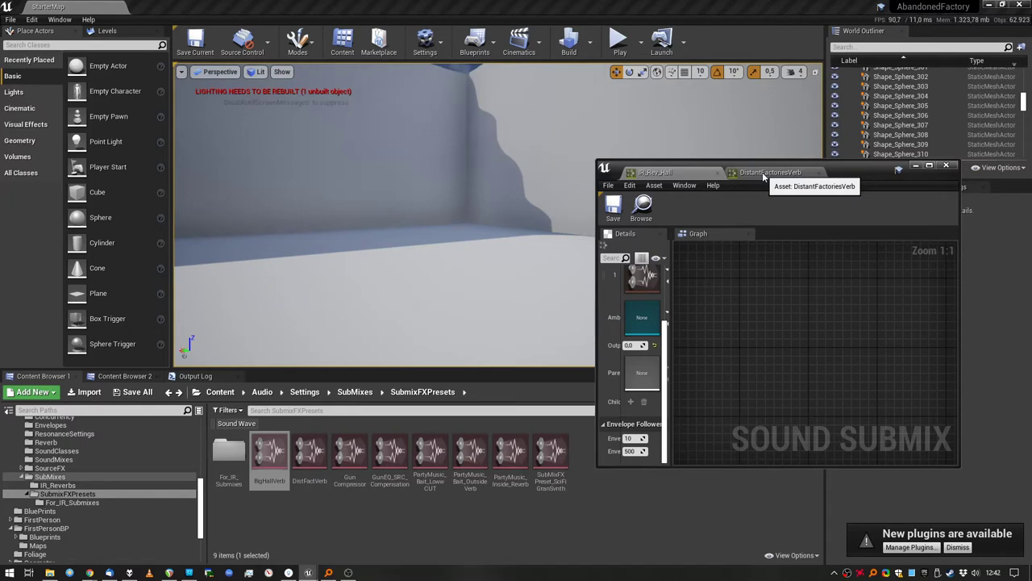
left_click_drag(855, 171, 860, 179)
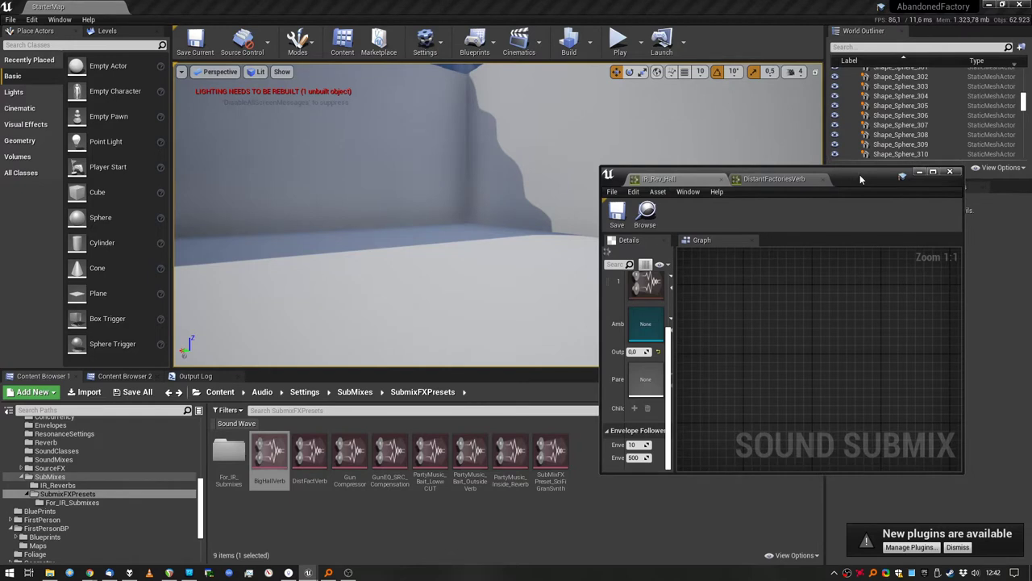
left_click(764, 184)
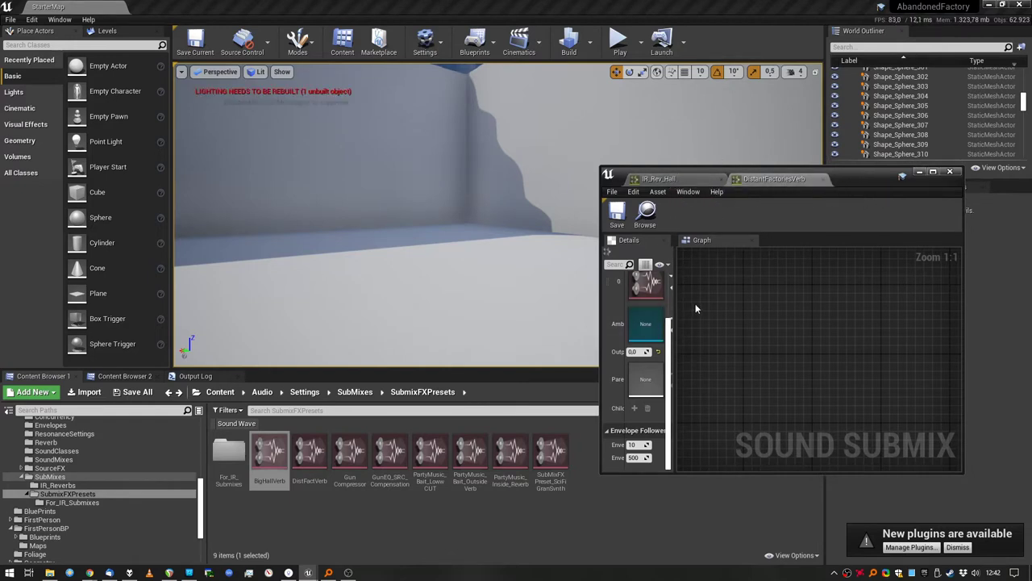
- Start Play-in-Editor and set the DistantFactoriesVerb output volume to 1.0
left_click(619, 44)
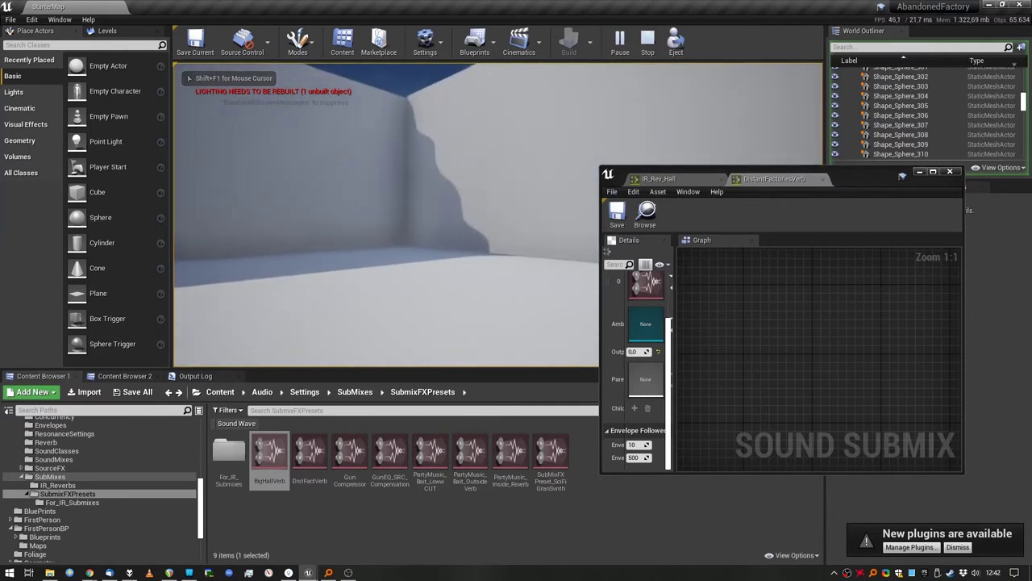
key("shift+F1")
left_click(637, 352)
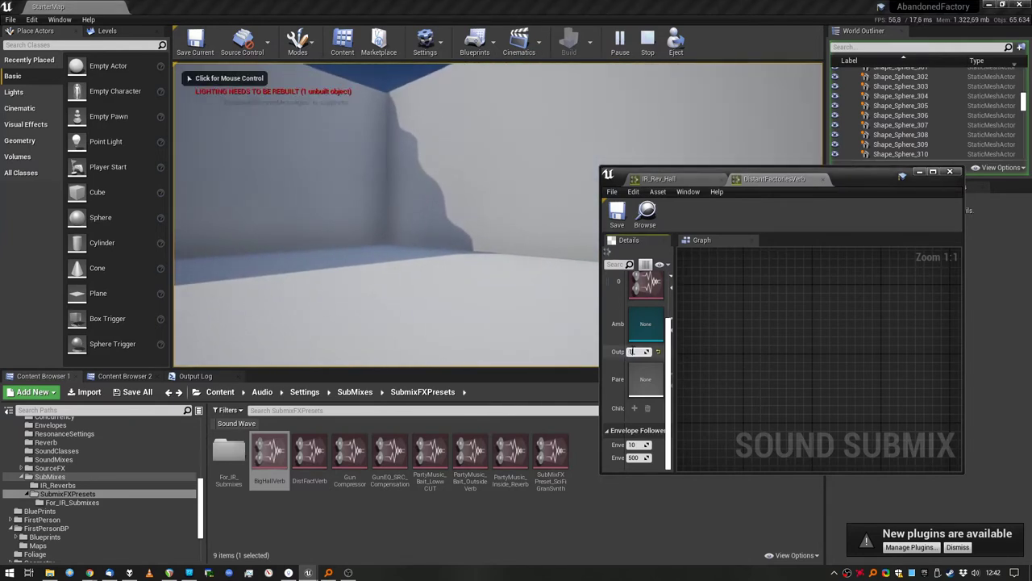
key("Return")
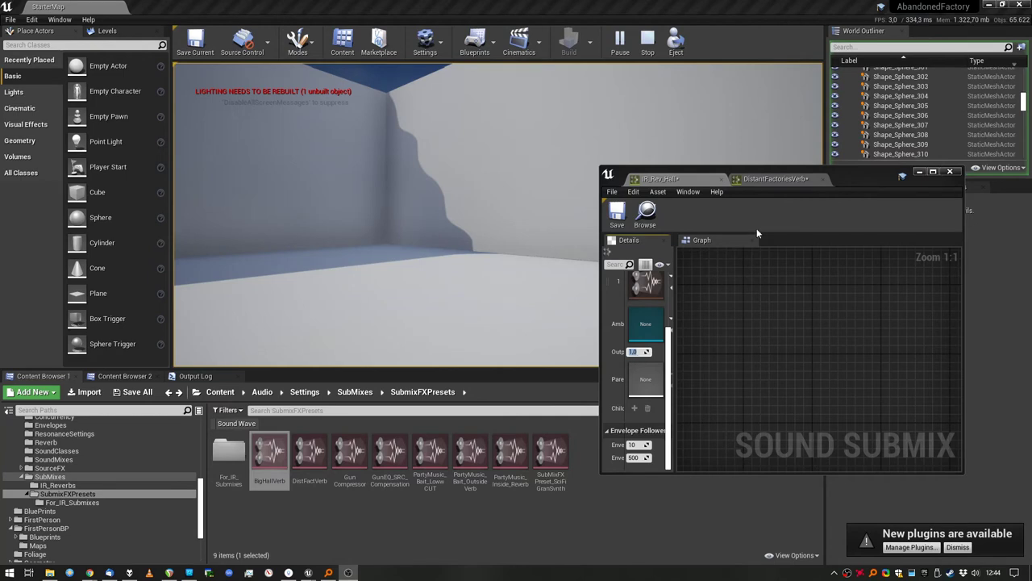
- Mute the DistantFactoriesVerb submix by setting its output volume to 0 during play
left_click(524, 242)
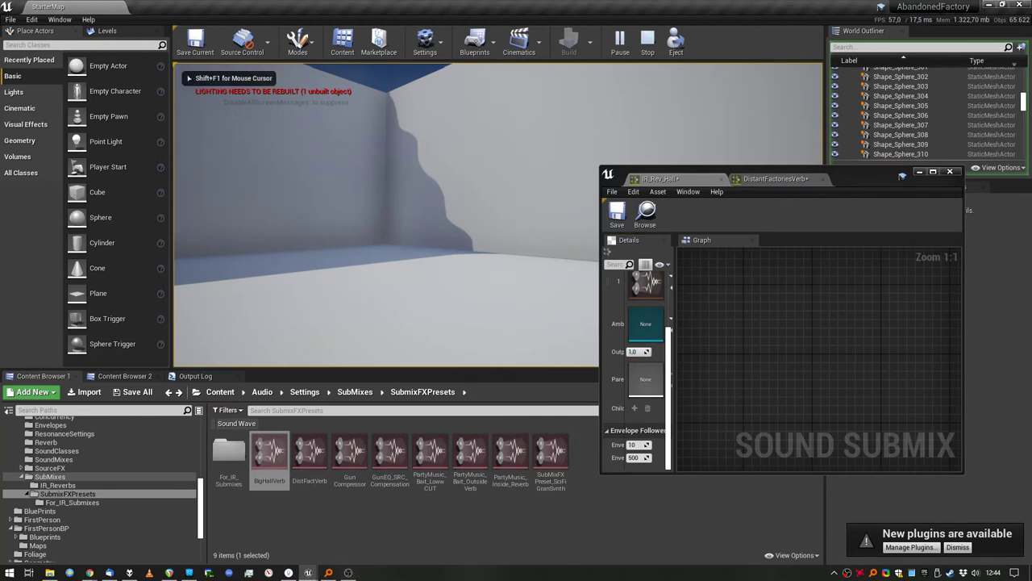
mouse_move(498, 214)
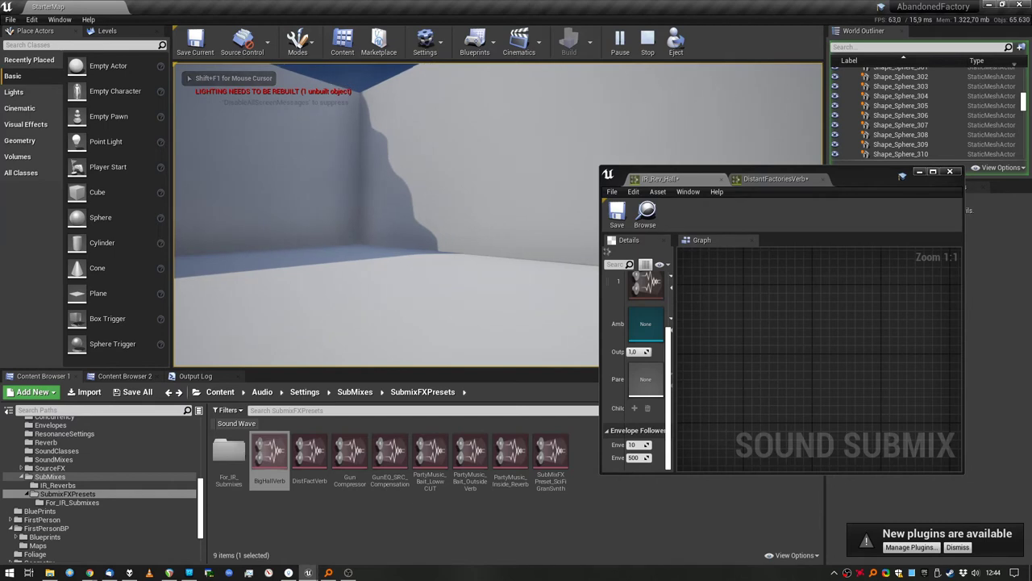
mouse_move(386, 214)
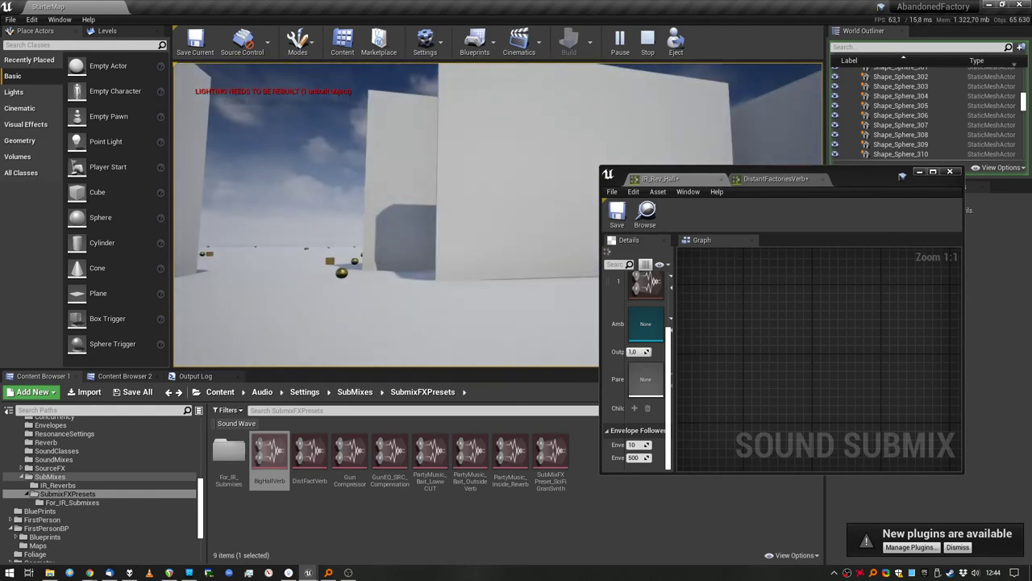
key("shift+F1")
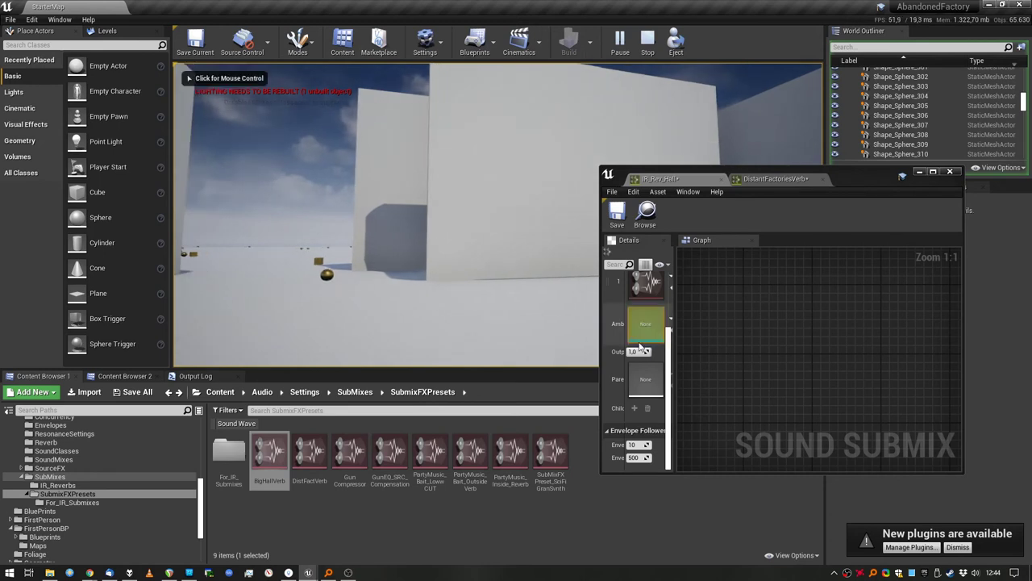
left_click(633, 352)
type("0")
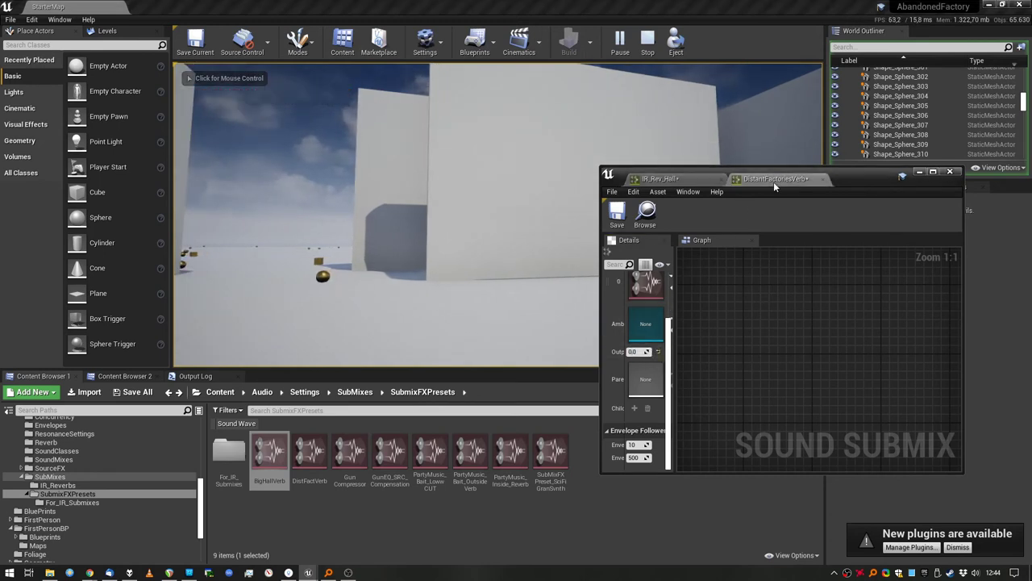
key("Return")
- Restore the output volume to 1 and walk through the level to compare the sound
left_click(636, 352)
type("1")
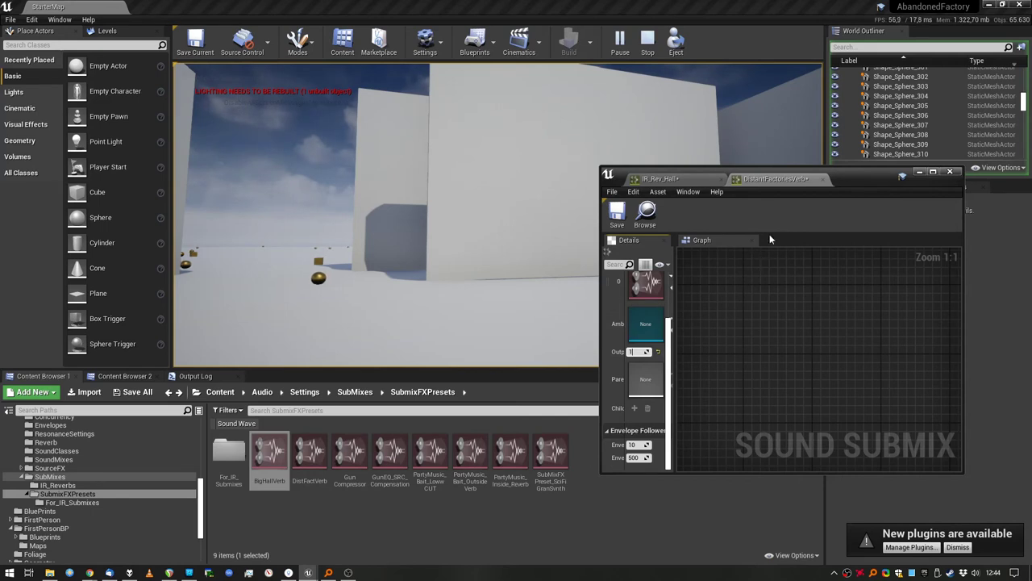
key("Return")
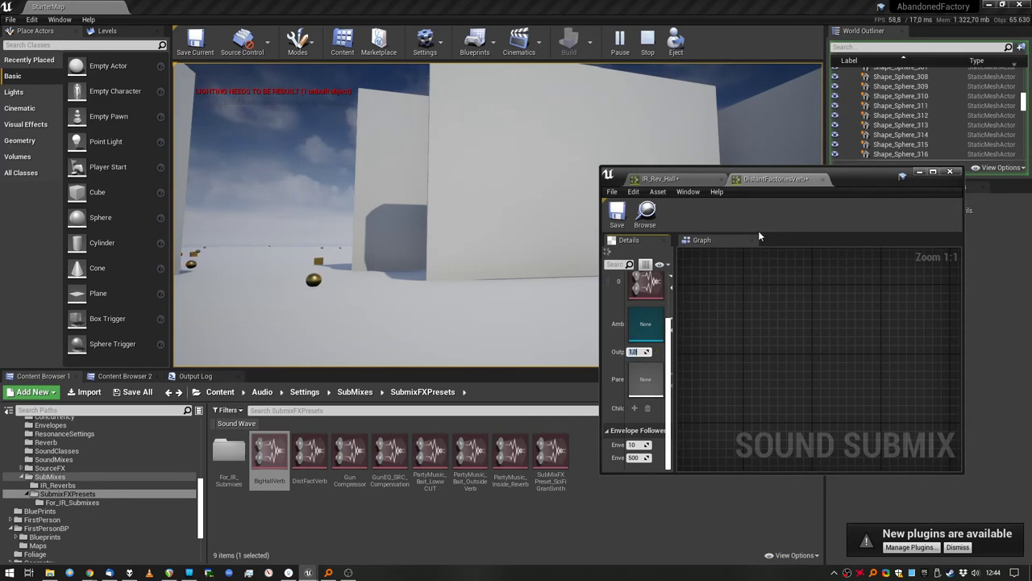
left_click(477, 226)
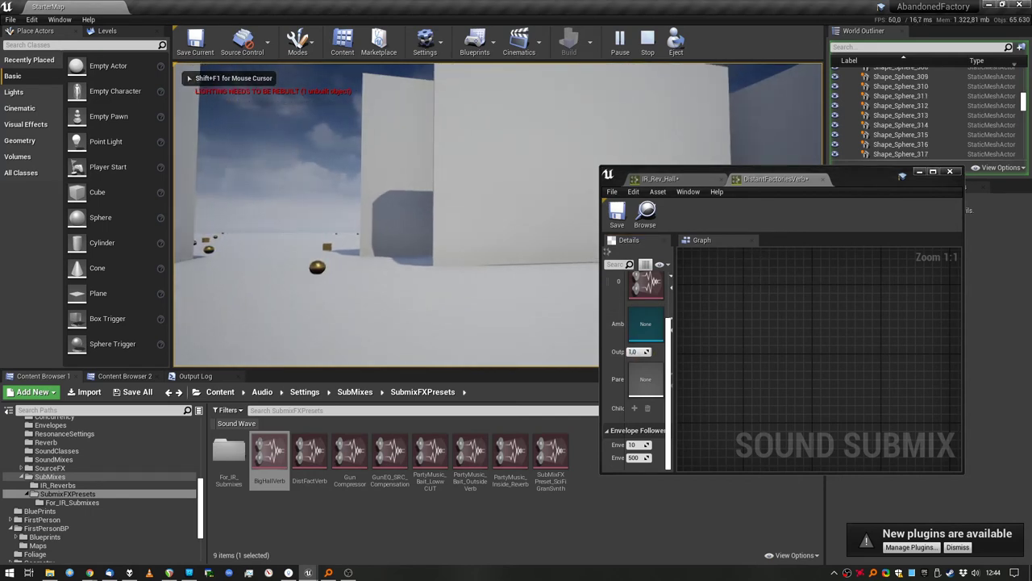
key("w")
key("w")
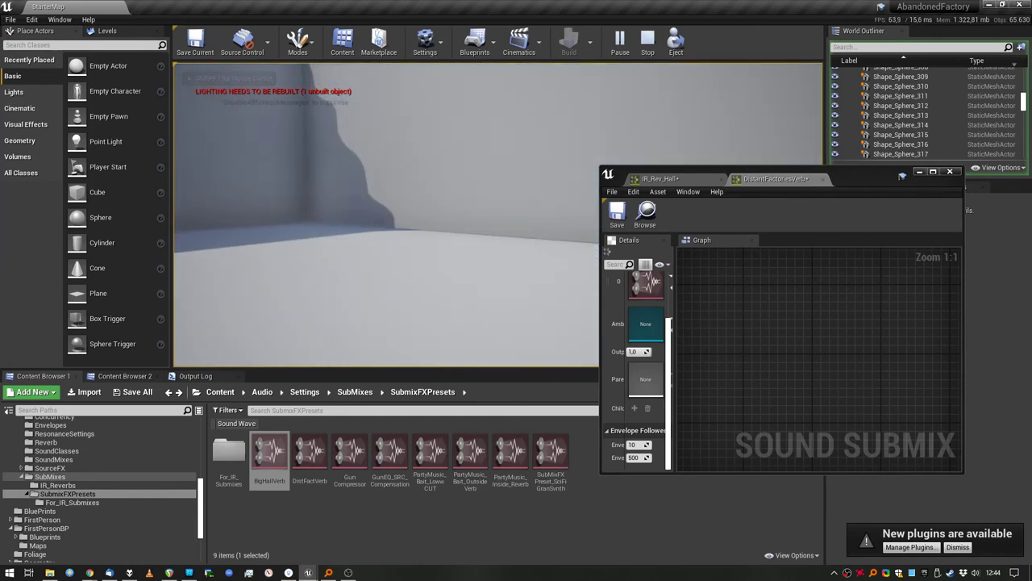
key("w")
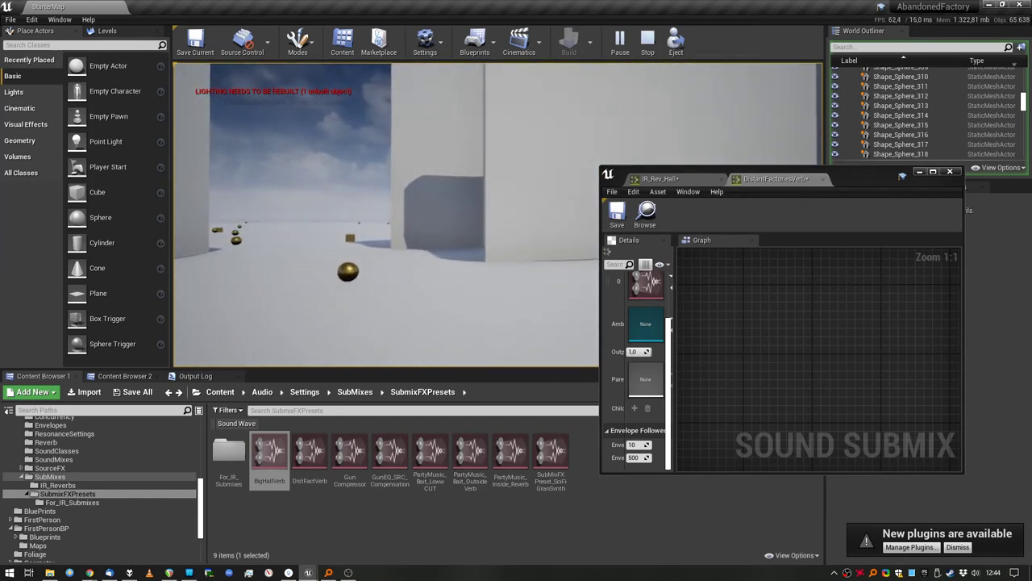
key("w")
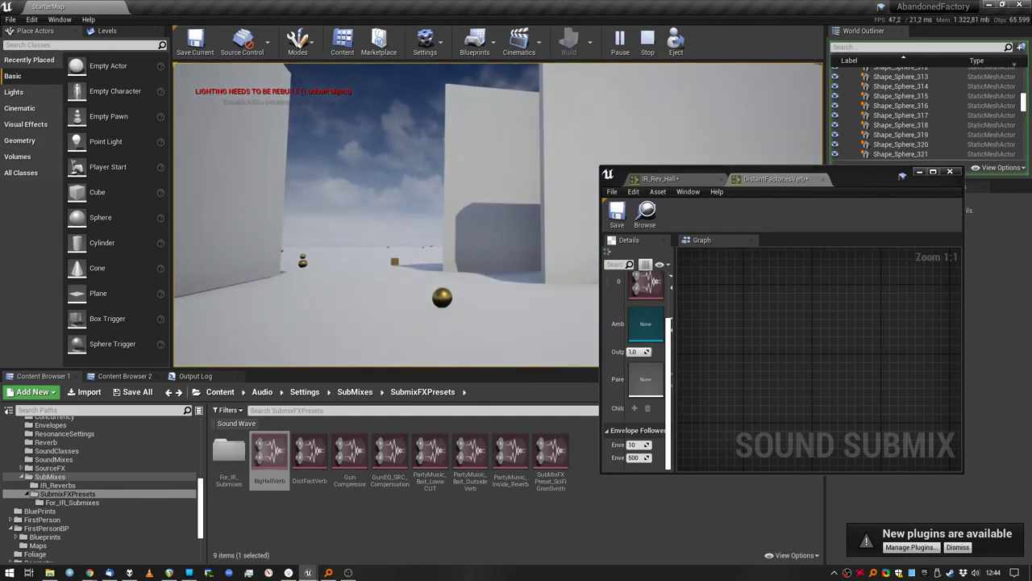
key("shift+F1")
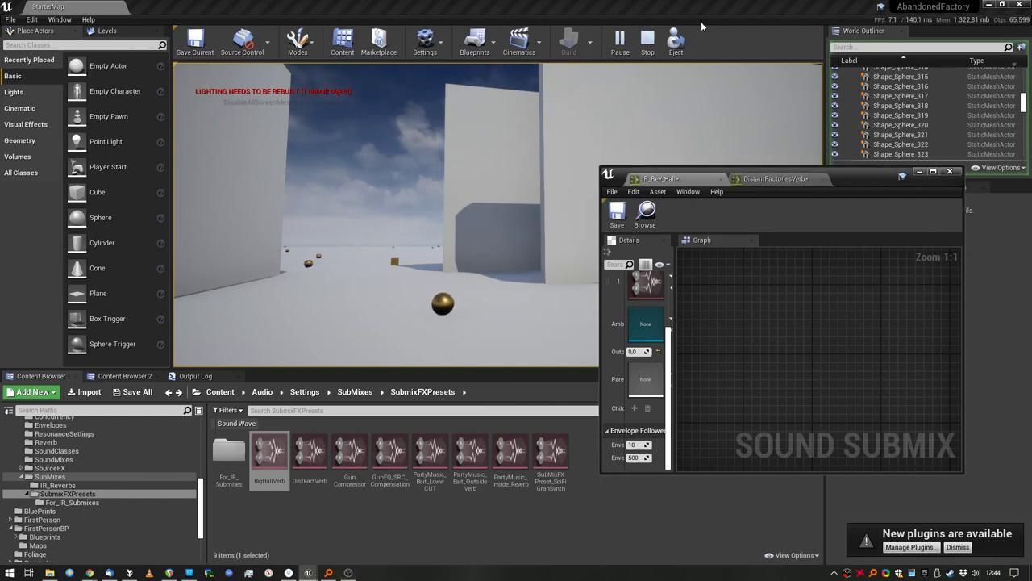
- Set the IR_Rev_Hall submix output volume to 1
left_click(662, 86)
key("shift+F1")
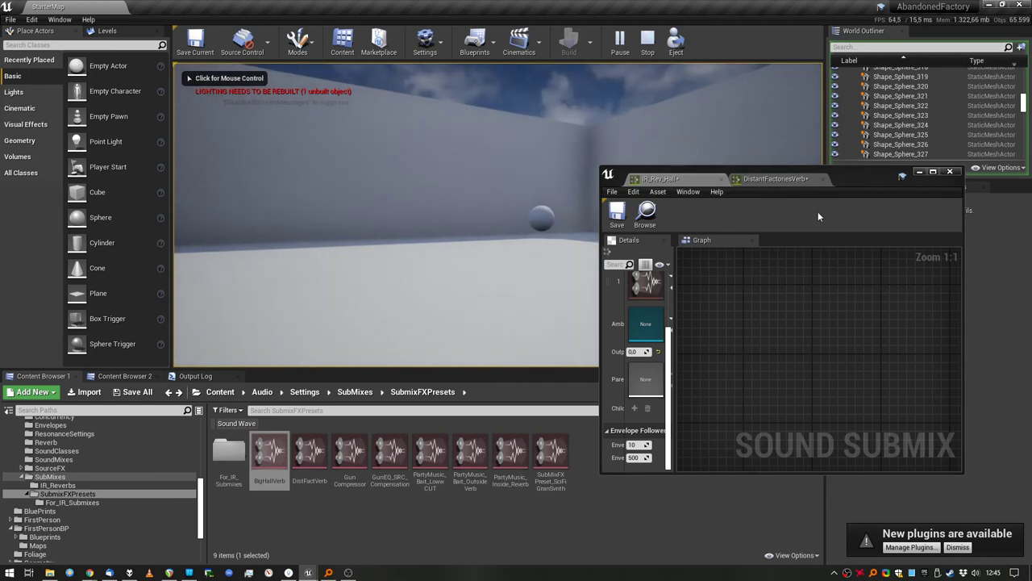
left_click(772, 179)
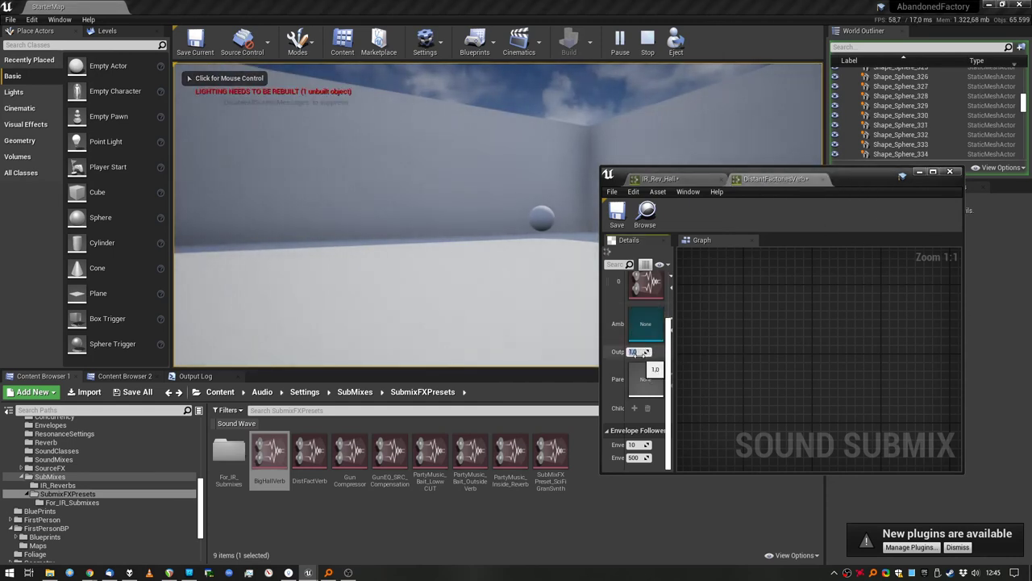
left_click(662, 180)
left_click(641, 352)
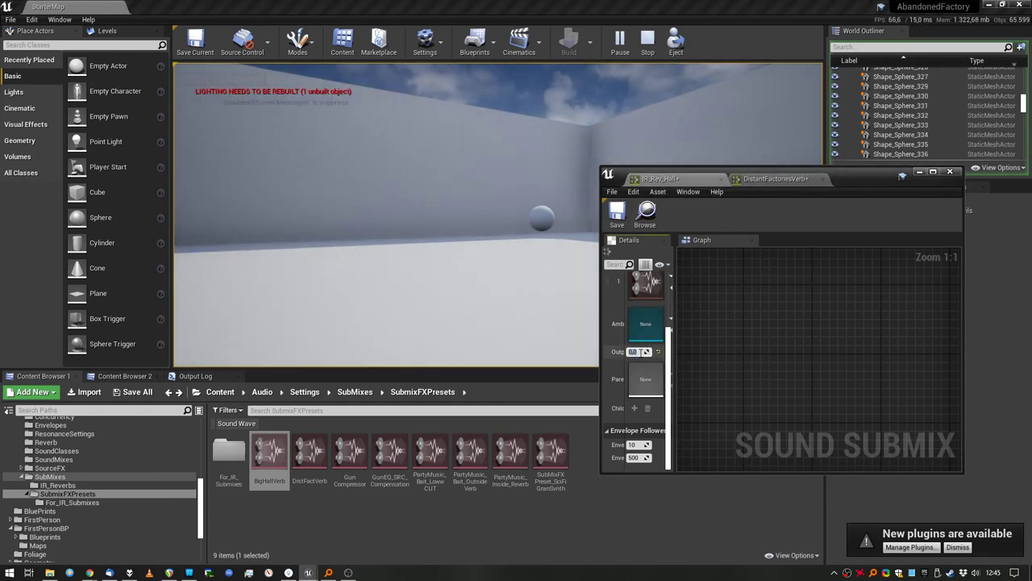
type("1")
- Walk toward and away from the wall, end the play session, and select the TestVoice sound
left_click(484, 242)
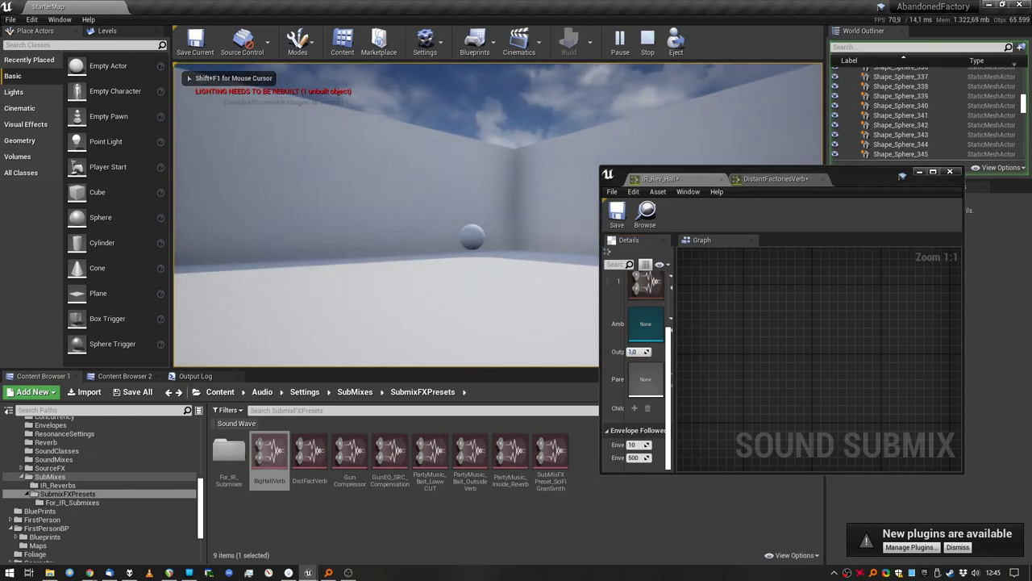
key("w")
key("s")
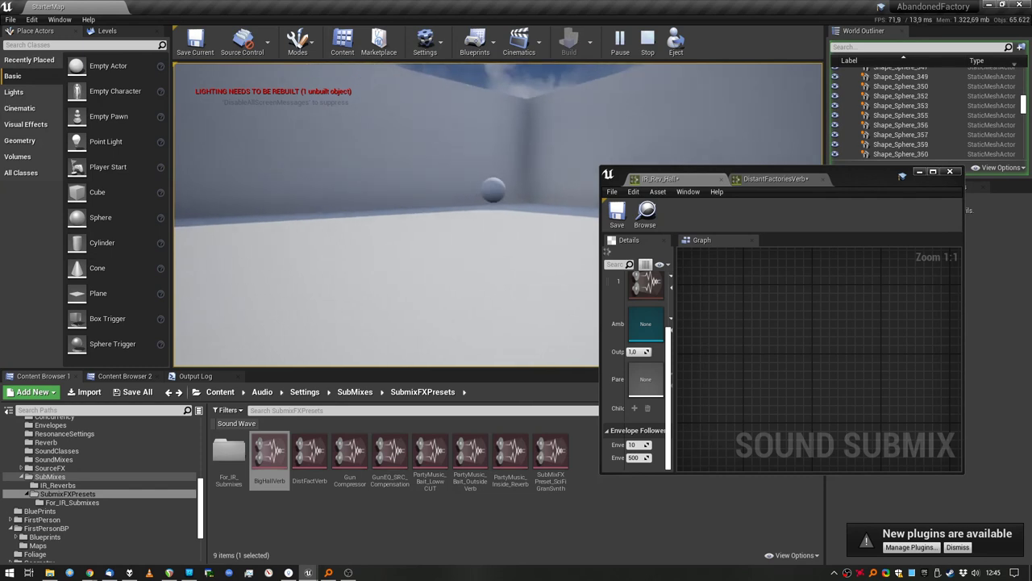
key("Escape")
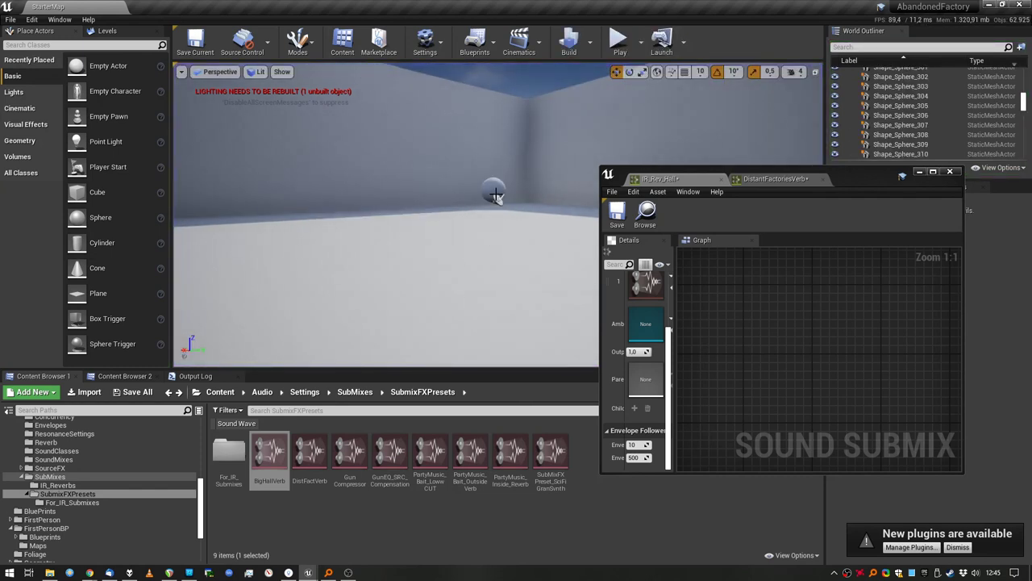
left_click(498, 199)
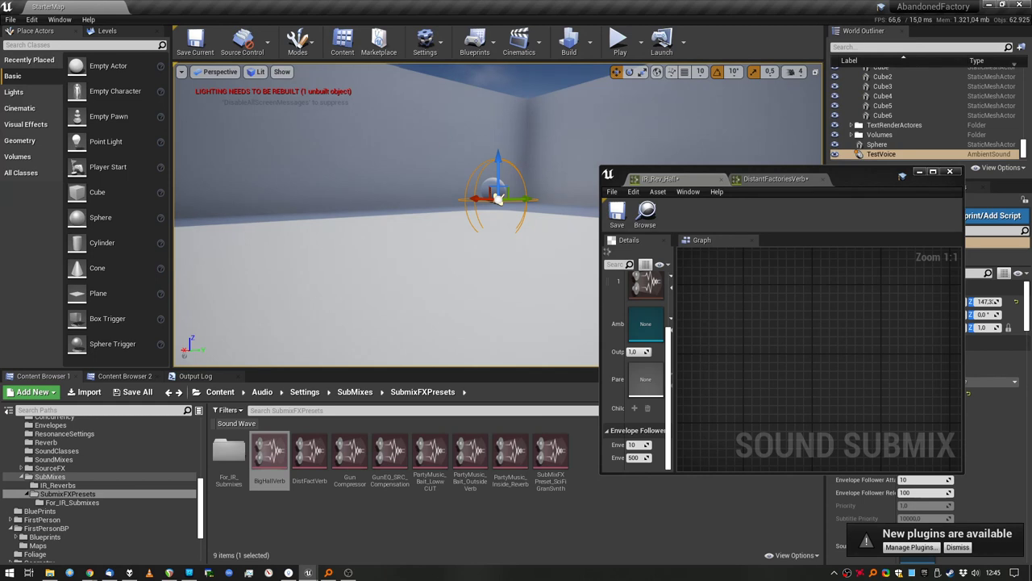